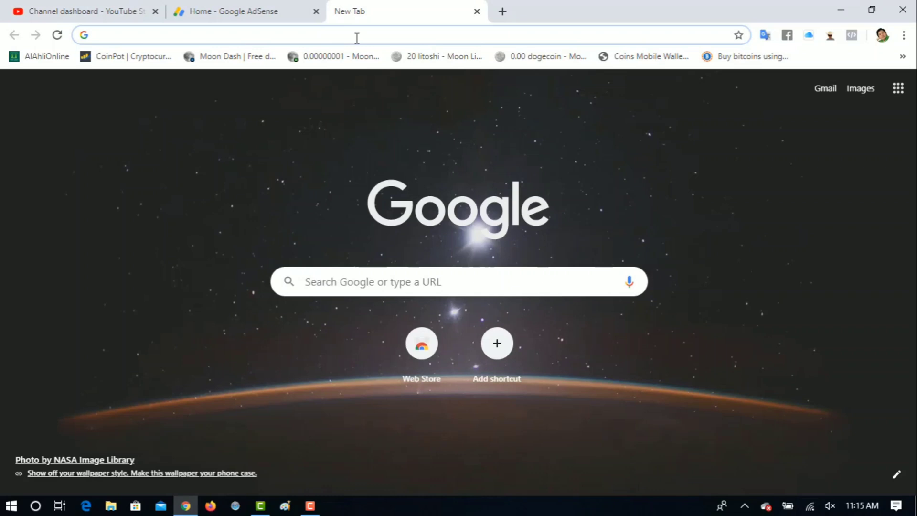
# Step: Search Google for 'pin troubleshooting' from the address bar, discarding the autocompleted site
pyautogui.write('pin')
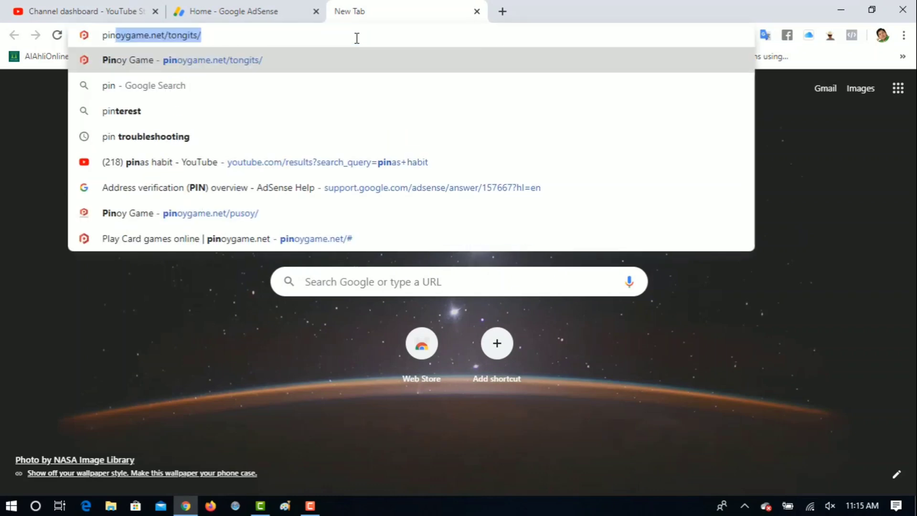
pyautogui.press('BackSpace')
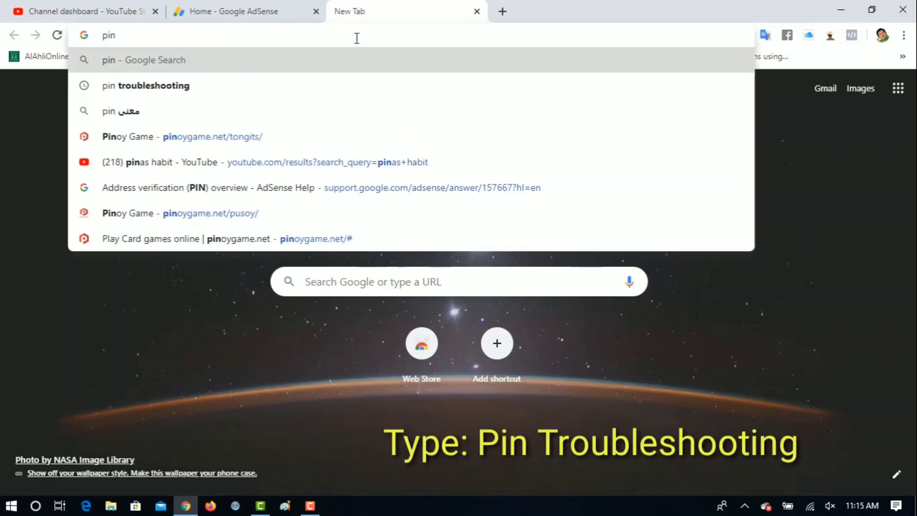
pyautogui.write('trou')
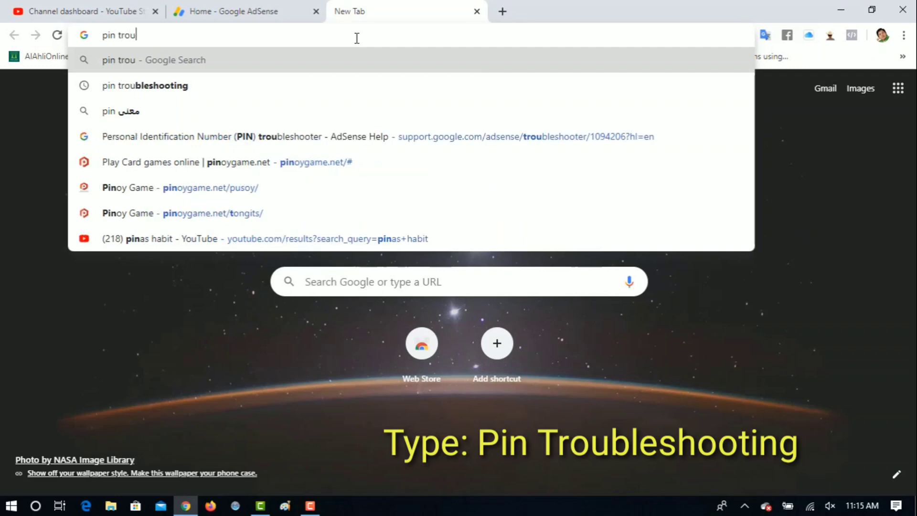
pyautogui.click(250, 90)
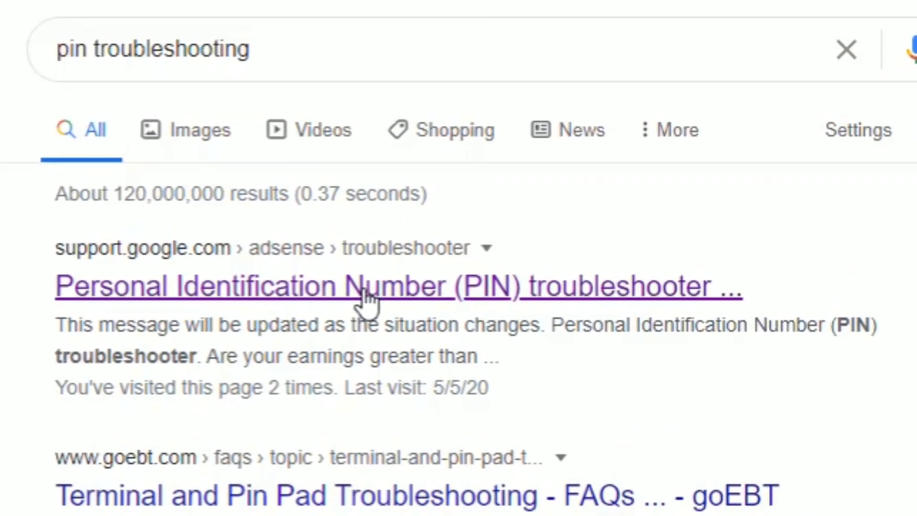
# Step: Open the AdSense PIN troubleshooter; answer Yes to earnings over the threshold and No to PIN received
pyautogui.click(366, 298)
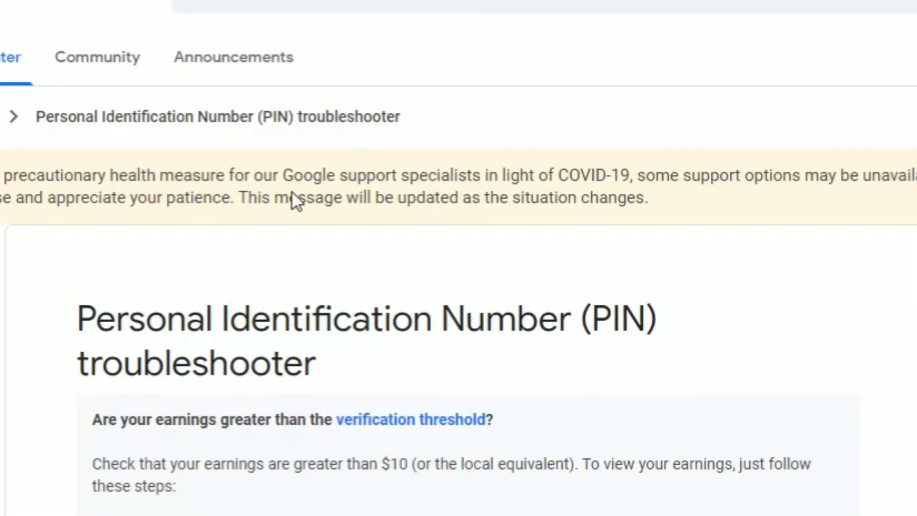
pyautogui.scroll(-3, 692, 291)
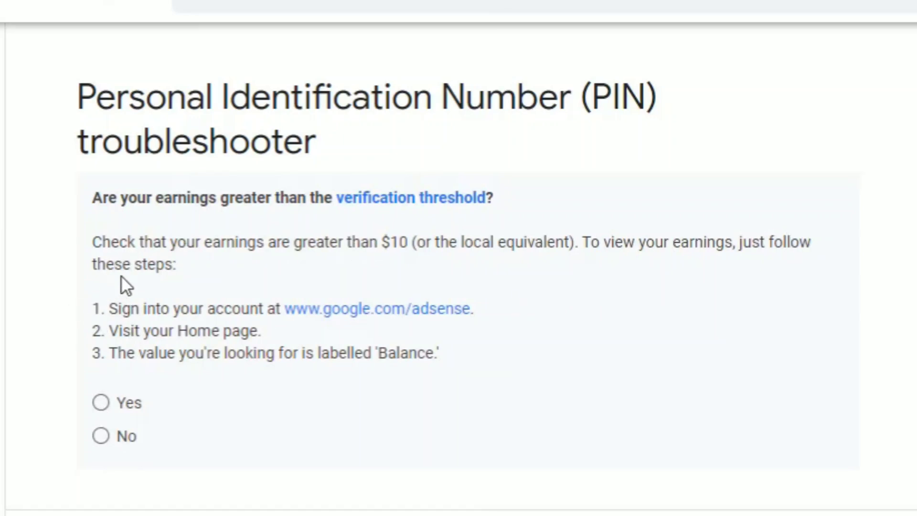
pyautogui.click(101, 402)
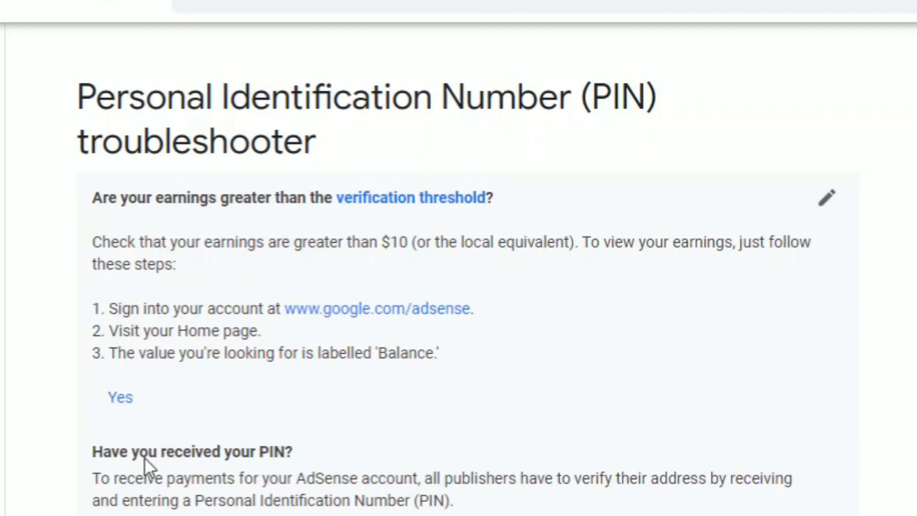
pyautogui.scroll(-2, 458, 286)
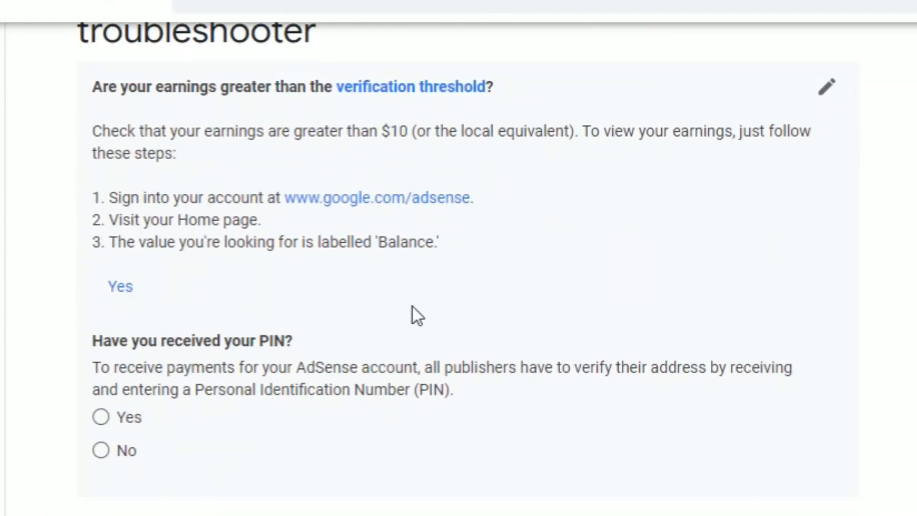
pyautogui.click(100, 450)
# Step: Answer Yes to three replacement PINs requested, then follow 'contact us' to the ID verification page
pyautogui.scroll(-5, 769, 241)
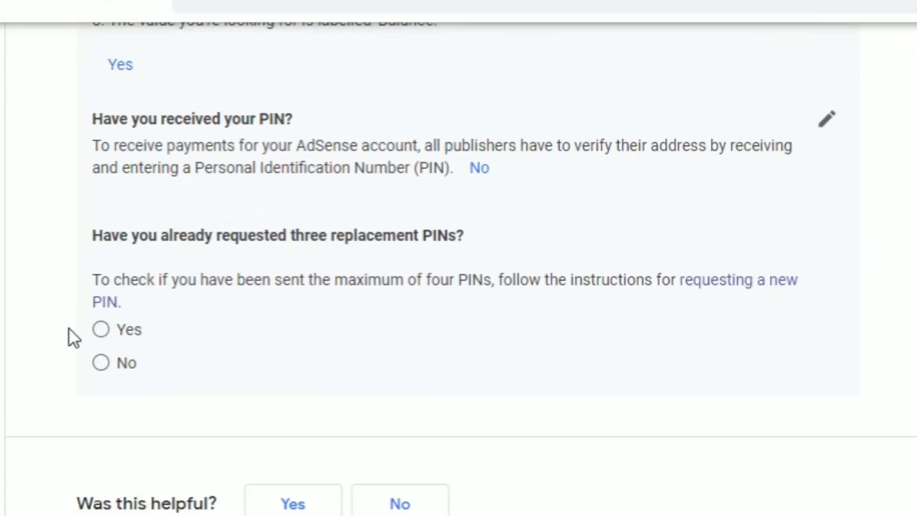
pyautogui.click(100, 330)
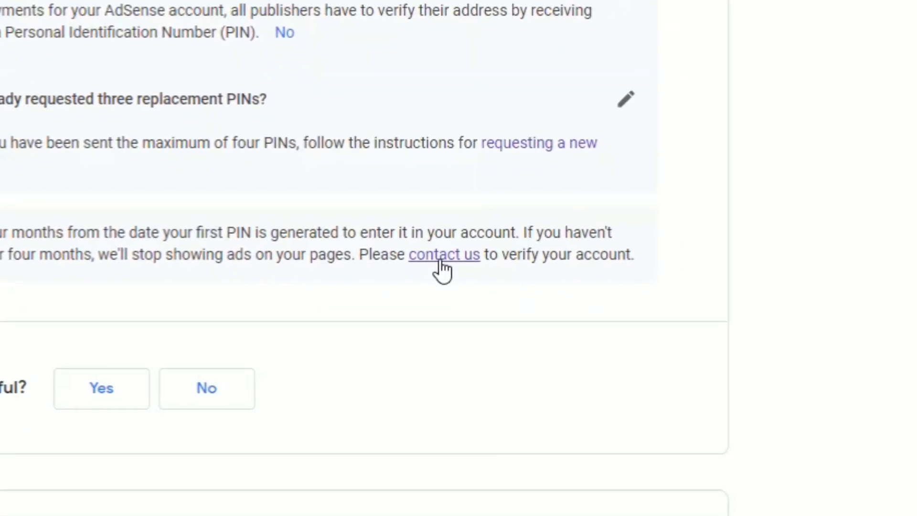
pyautogui.scroll(4, 681, 172)
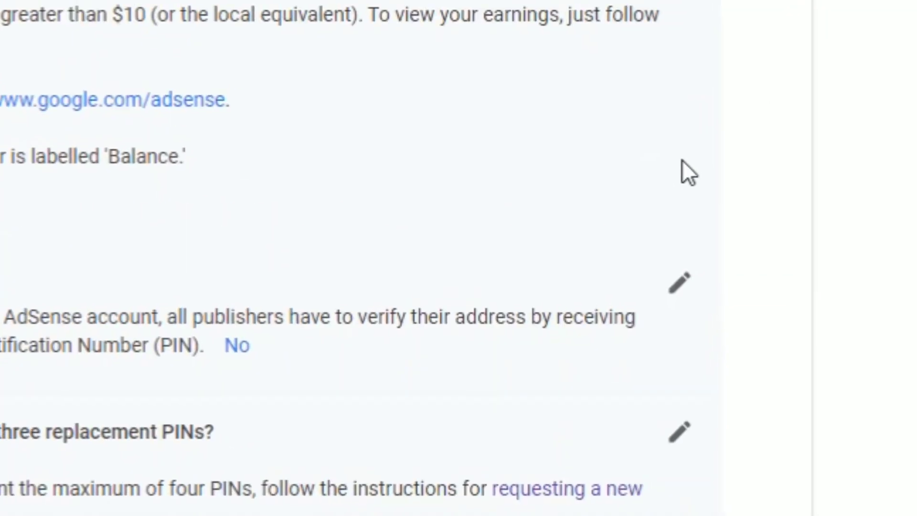
pyautogui.scroll(-4, 701, 141)
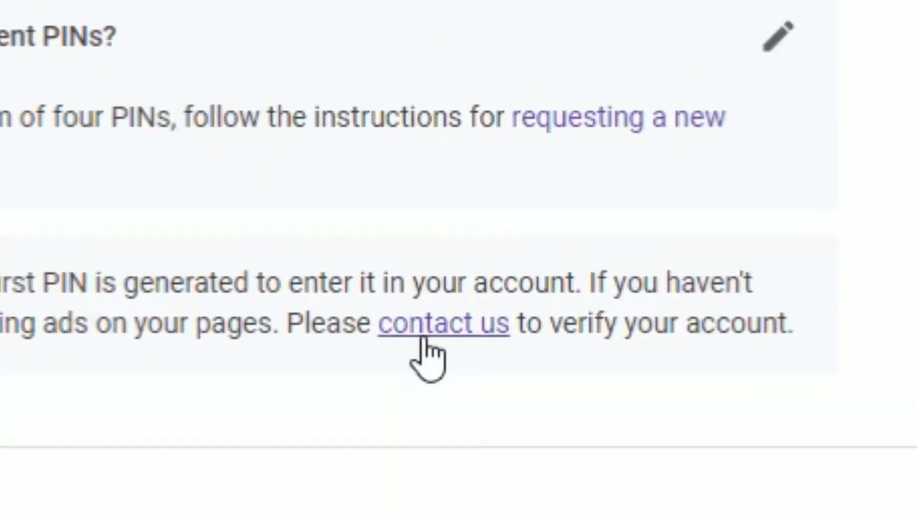
pyautogui.click(422, 332)
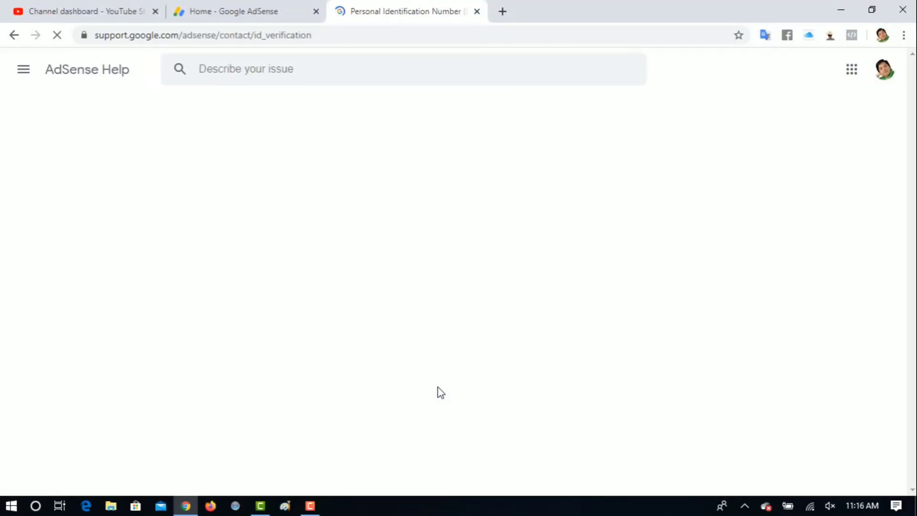
# Step: Enter the account holder's name in the PIN form's Name field, fixing a typo
pyautogui.scroll(-3, 497, 355)
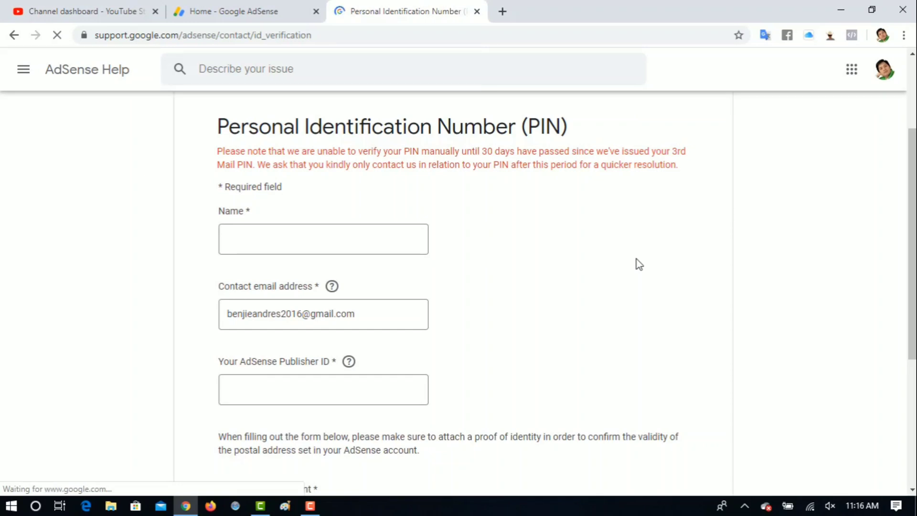
pyautogui.scroll(-2, 640, 264)
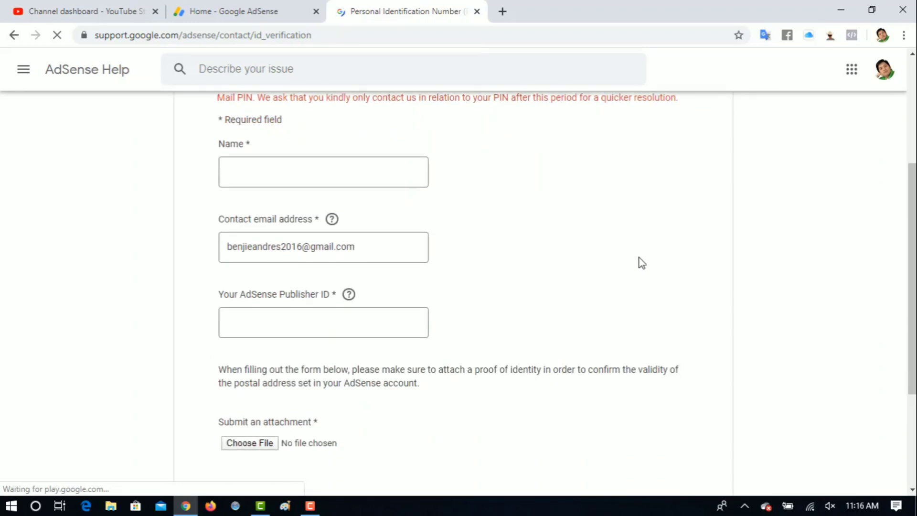
pyautogui.scroll(2, 640, 263)
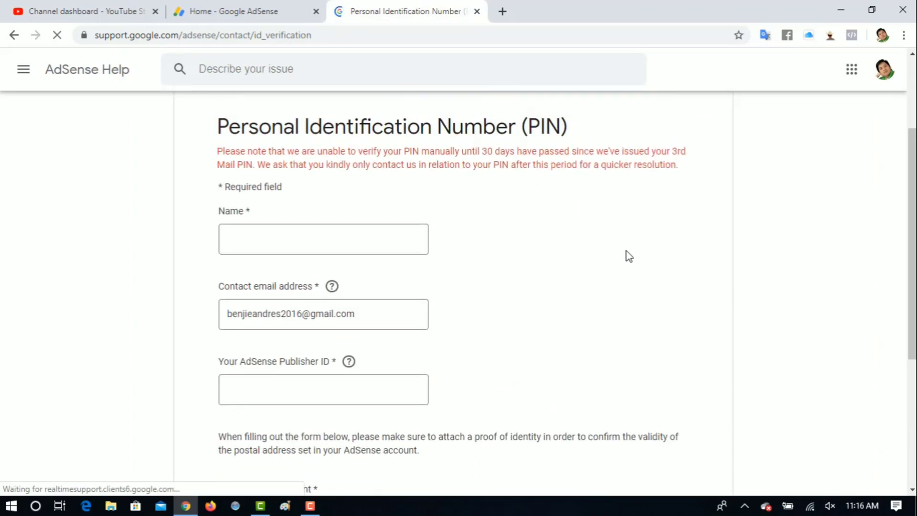
pyautogui.click(306, 238)
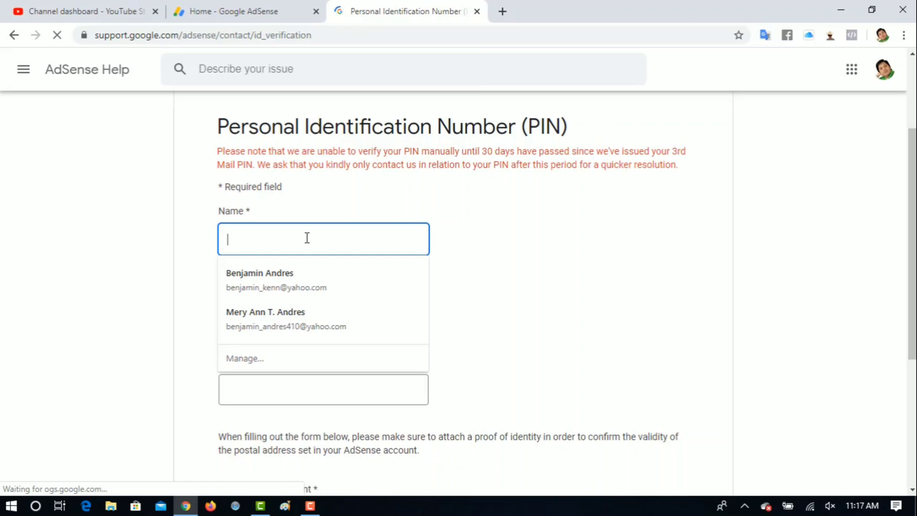
pyautogui.write('B')
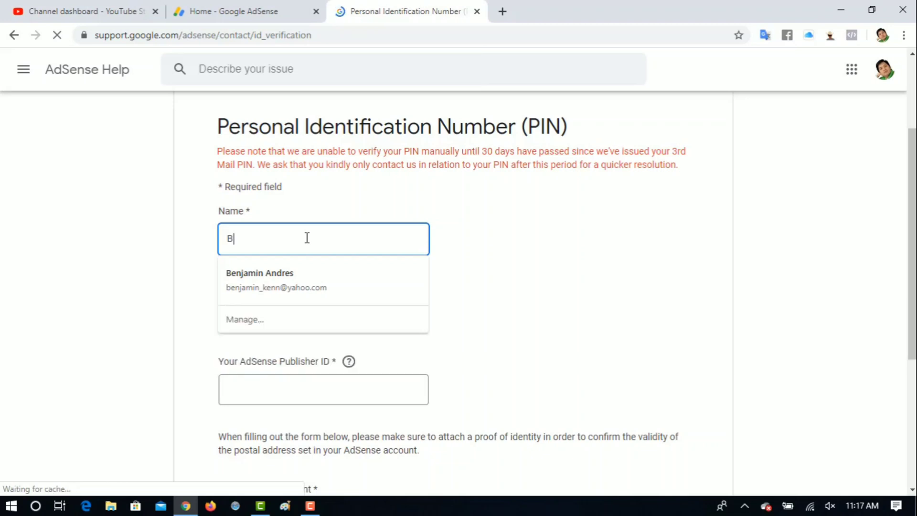
pyautogui.write('enjamoin')
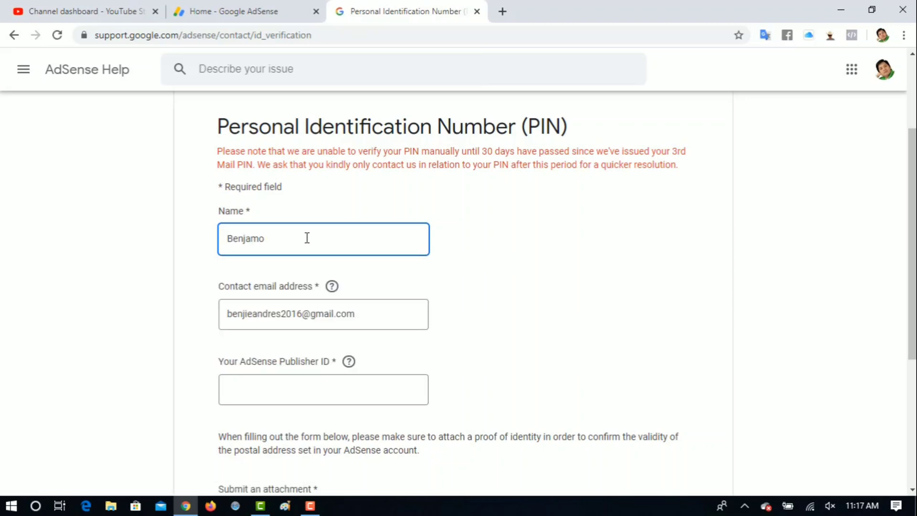
pyautogui.press('BackSpace')
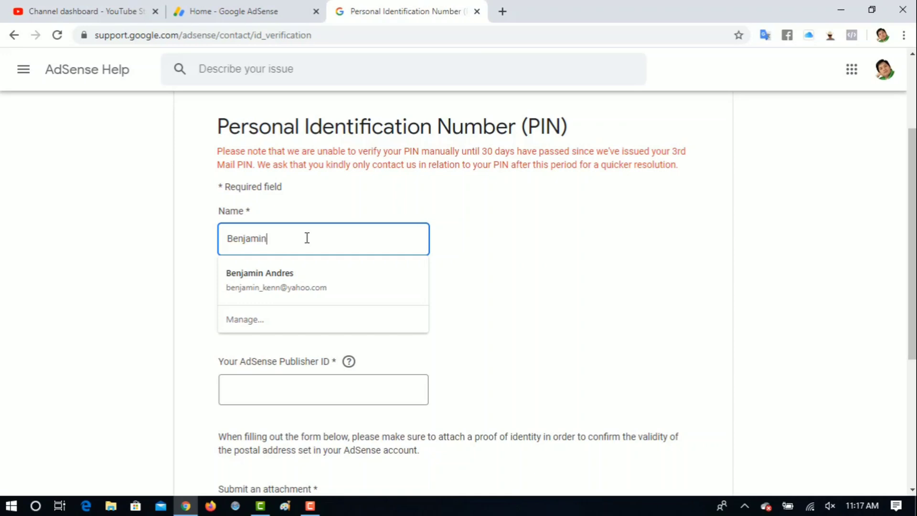
pyautogui.click(529, 258)
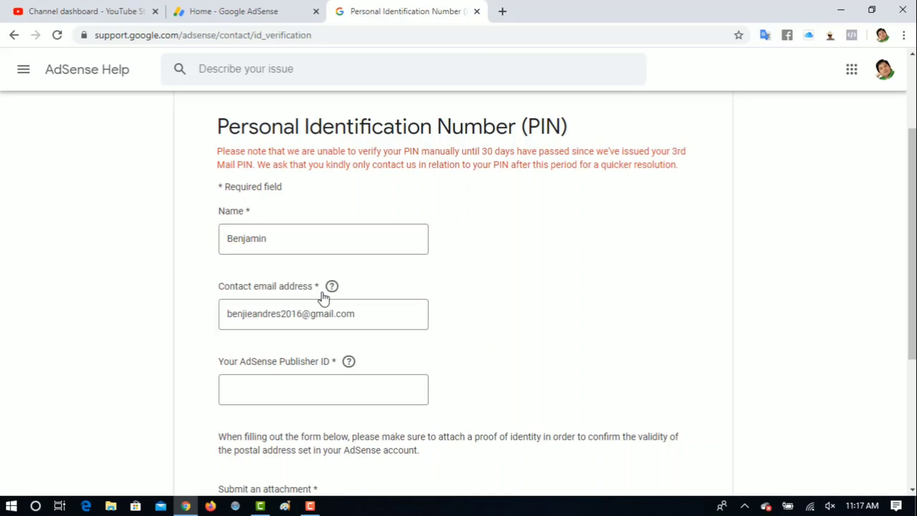
pyautogui.click(338, 237)
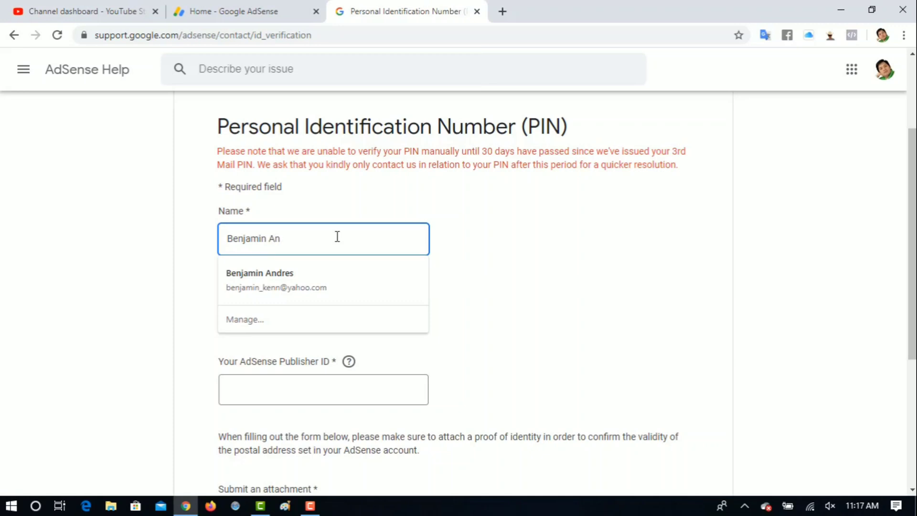
pyautogui.click(546, 247)
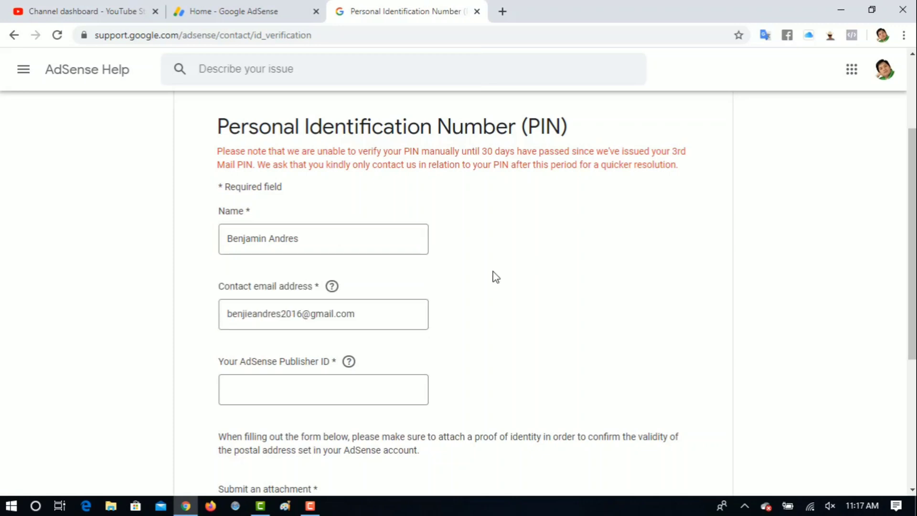
# Step: Focus the Publisher ID field, dismiss its autofill, and switch to the Google AdSense home tab
pyautogui.click(394, 307)
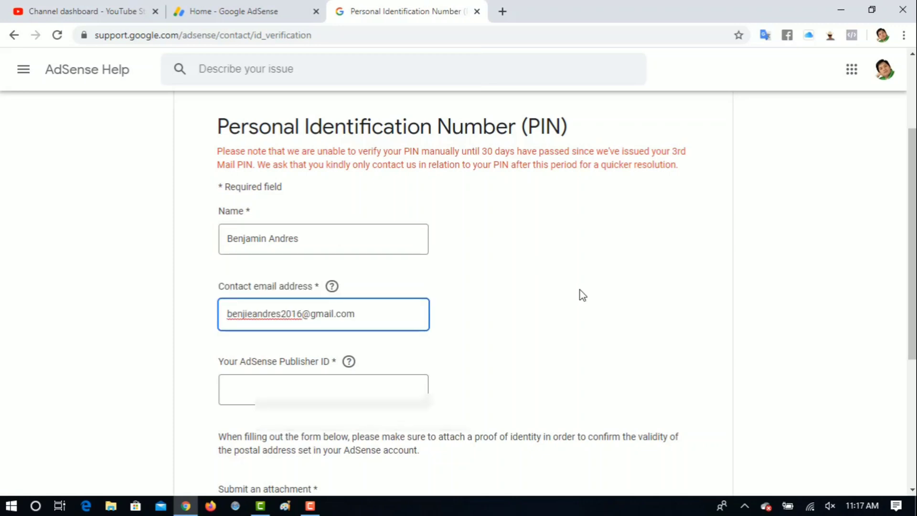
pyautogui.click(580, 293)
pyautogui.click(372, 388)
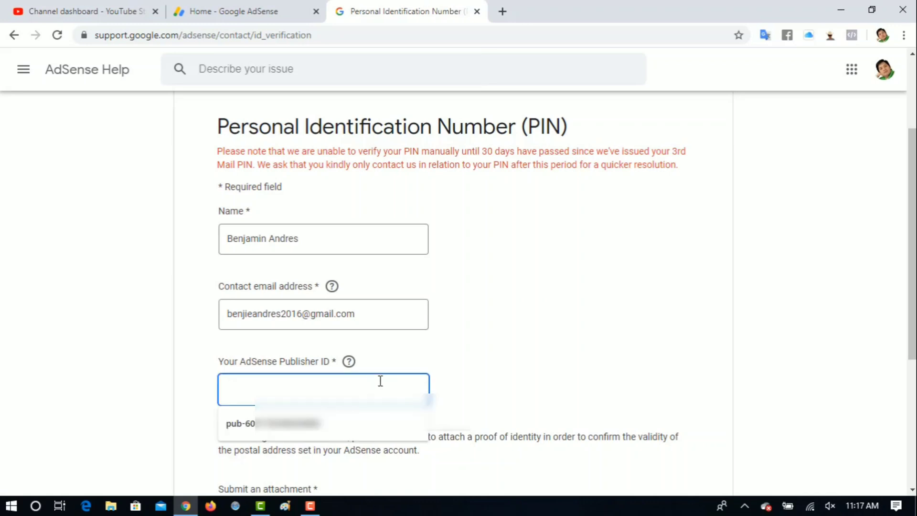
pyautogui.click(556, 331)
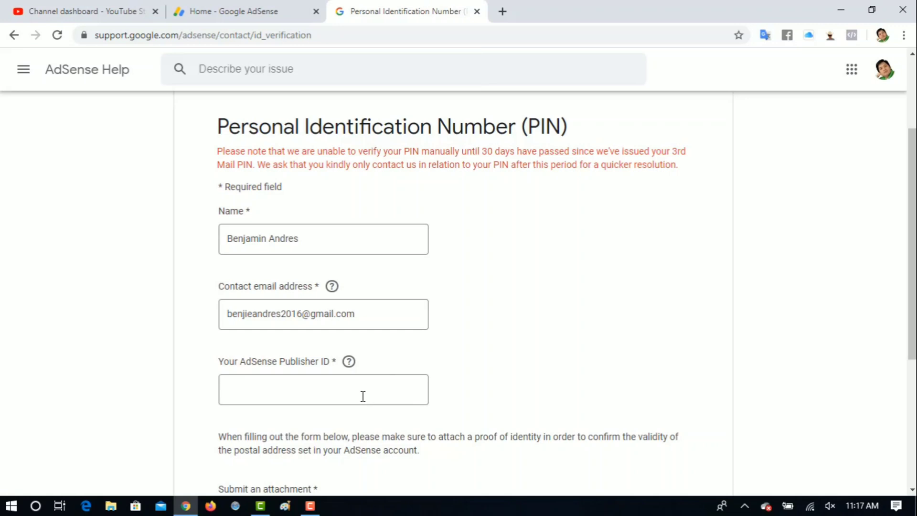
pyautogui.click(198, 14)
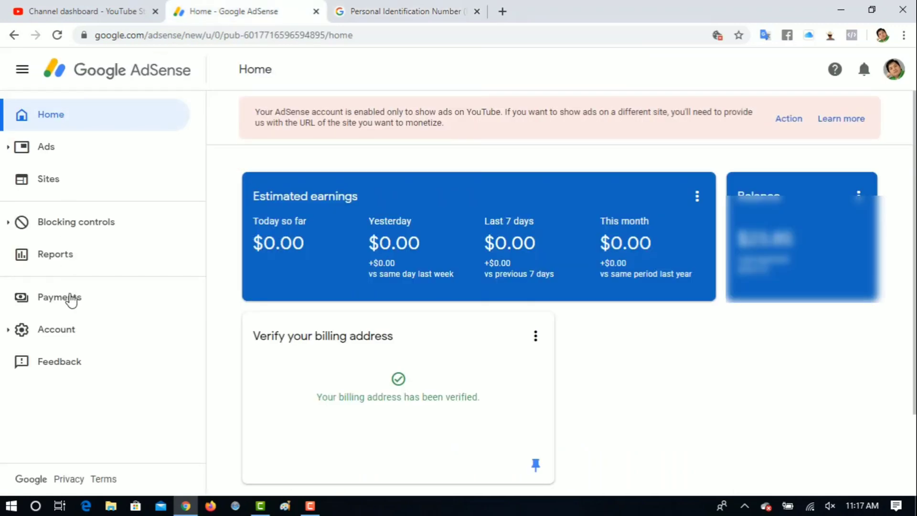
# Step: Copy the Publisher ID from AdSense Account information and return to the PIN form's Publisher ID field
pyautogui.click(50, 339)
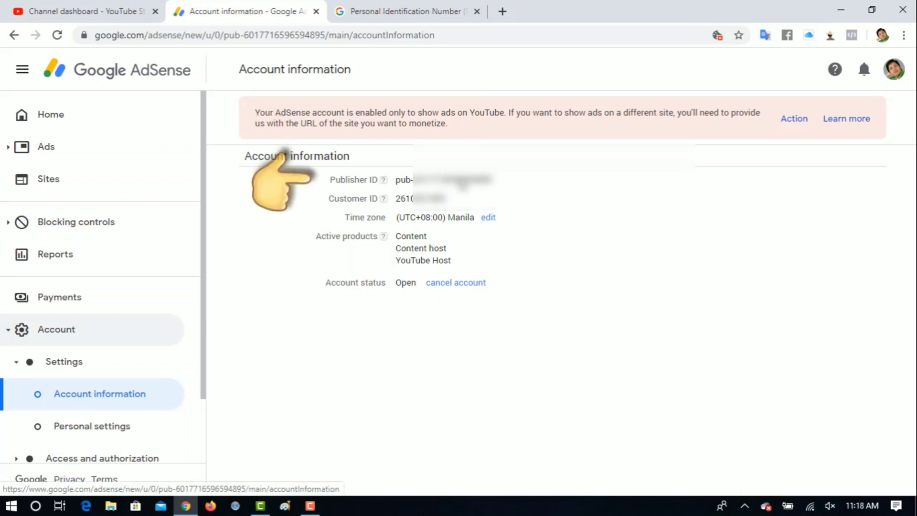
pyautogui.moveTo(491, 181); pyautogui.dragTo(394, 187)
pyautogui.rightClick(415, 181)
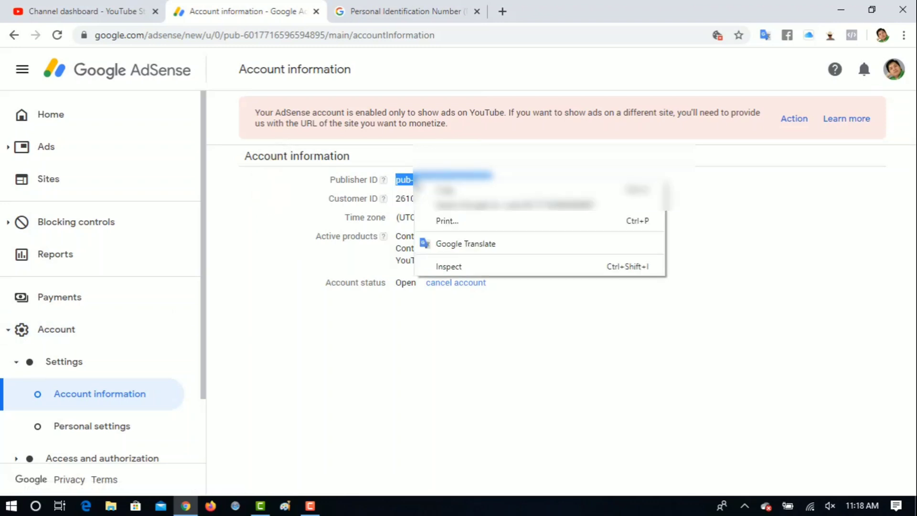
pyautogui.click(442, 191)
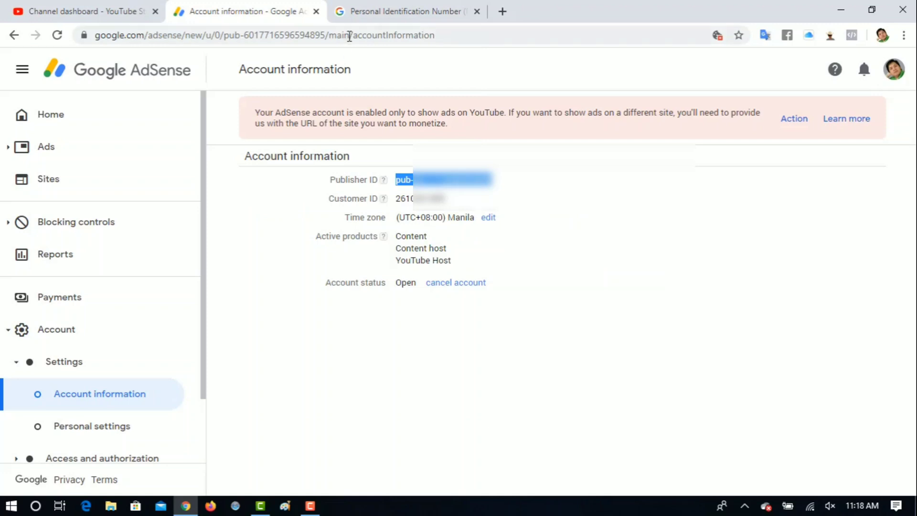
pyautogui.click(365, 14)
pyautogui.click(279, 386)
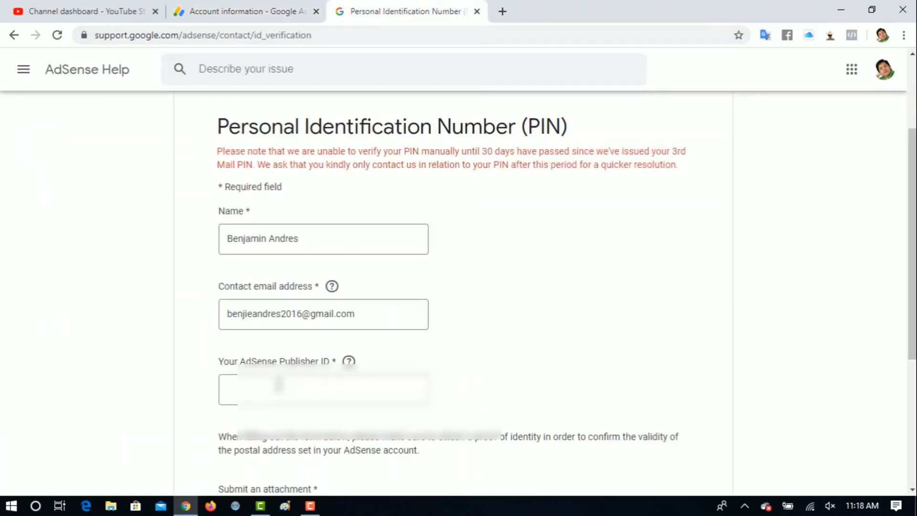
# Step: Paste the copied Publisher ID into the PIN form's Publisher ID field
pyautogui.rightClick(279, 386)
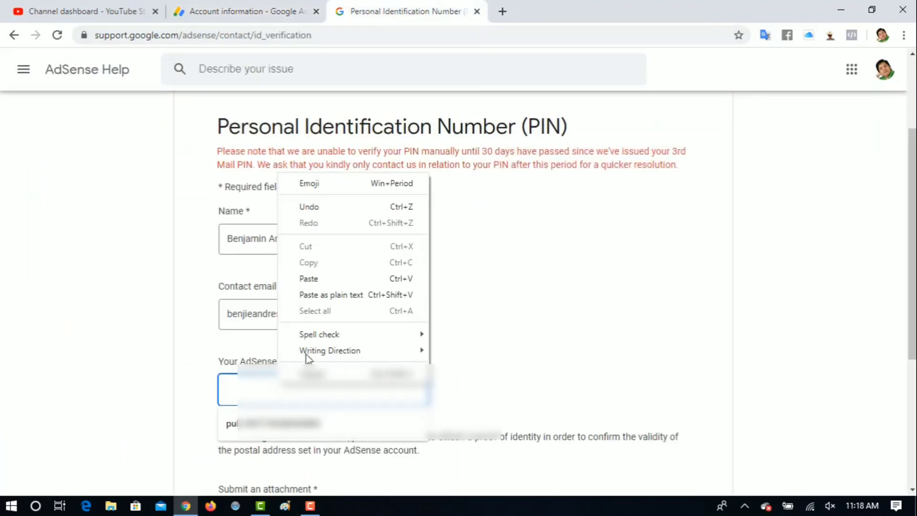
pyautogui.click(328, 280)
pyautogui.click(546, 331)
# Step: Attach UMID ID Front.jpg and UMID ID Back.jpg as identity proof
pyautogui.scroll(-4, 554, 315)
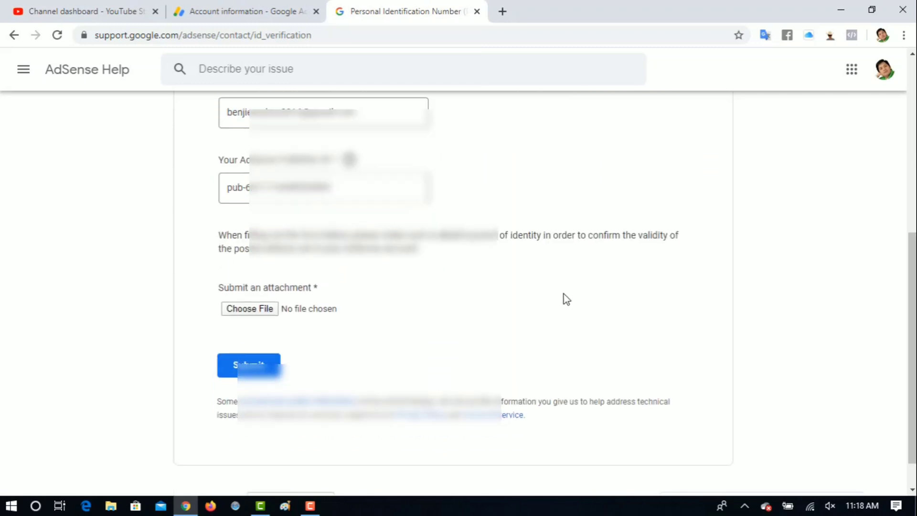
pyautogui.click(258, 310)
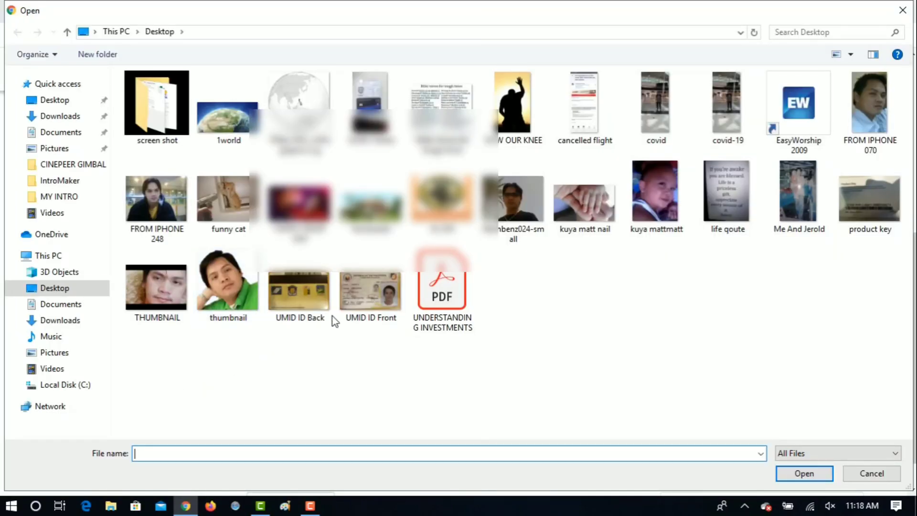
pyautogui.doubleClick(355, 302)
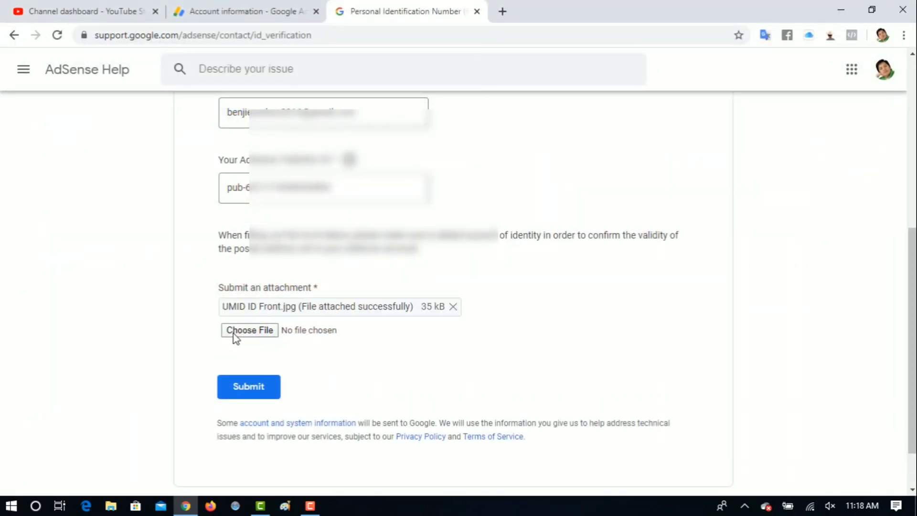
pyautogui.click(235, 338)
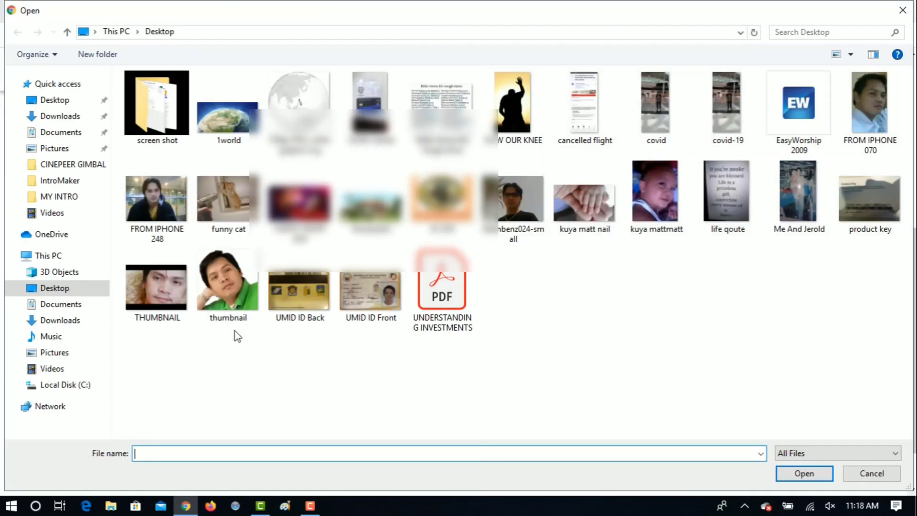
pyautogui.doubleClick(300, 291)
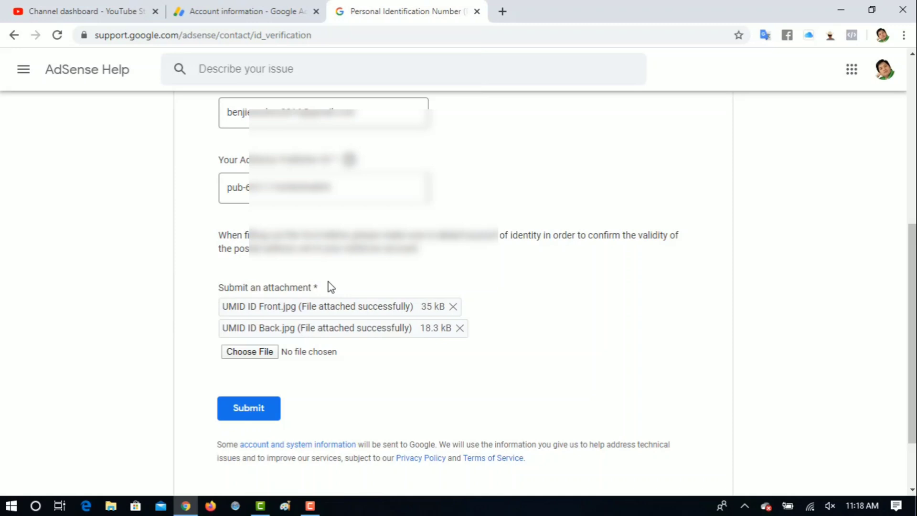
# Step: Review the completed PIN form, then return to the 'Account information - Google AdSense' tab
pyautogui.scroll(1, 589, 282)
pyautogui.scroll(-2, 404, 345)
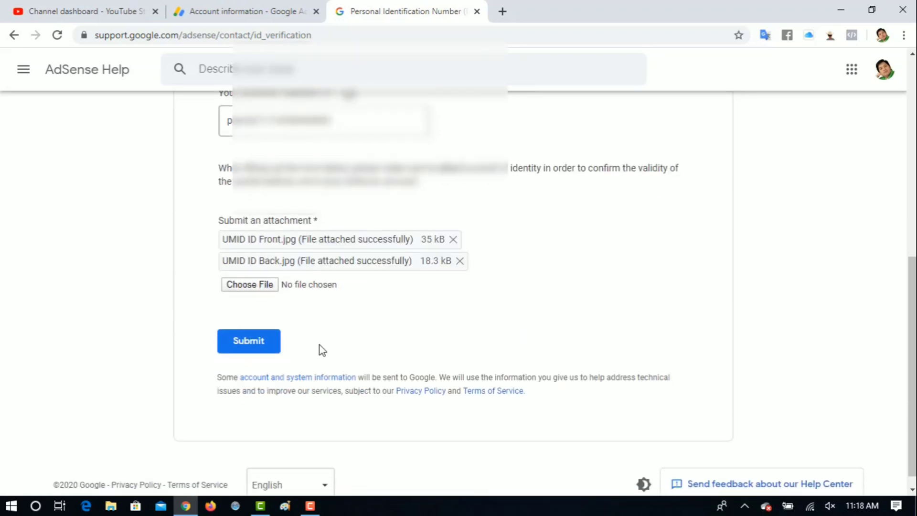
pyautogui.scroll(1, 321, 348)
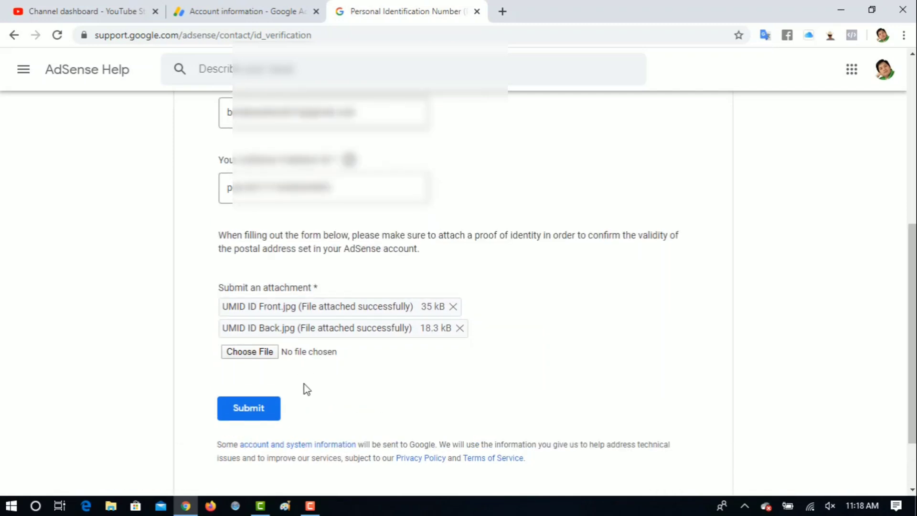
pyautogui.scroll(5, 632, 320)
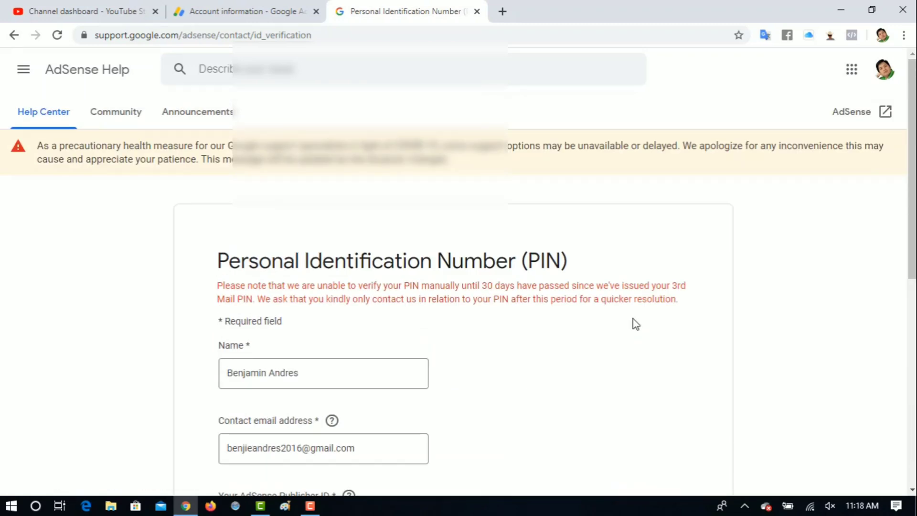
pyautogui.scroll(-6, 634, 323)
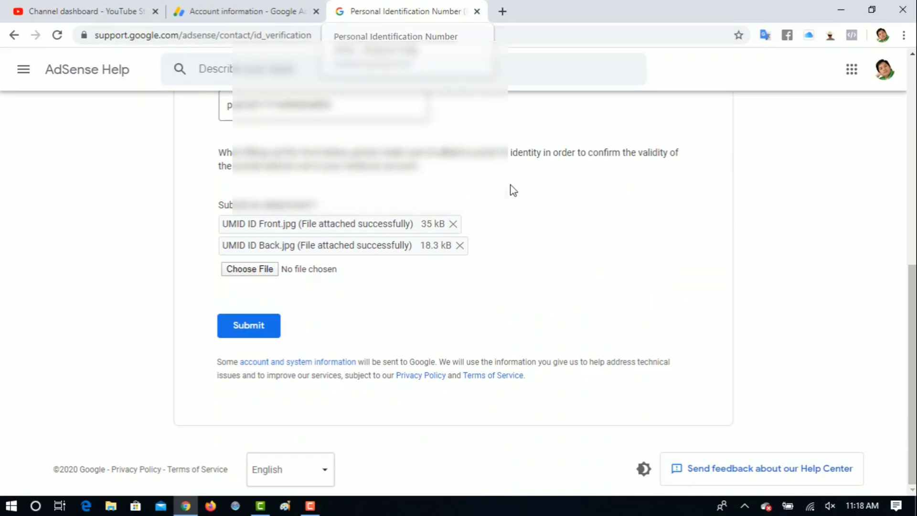
pyautogui.scroll(6, 661, 220)
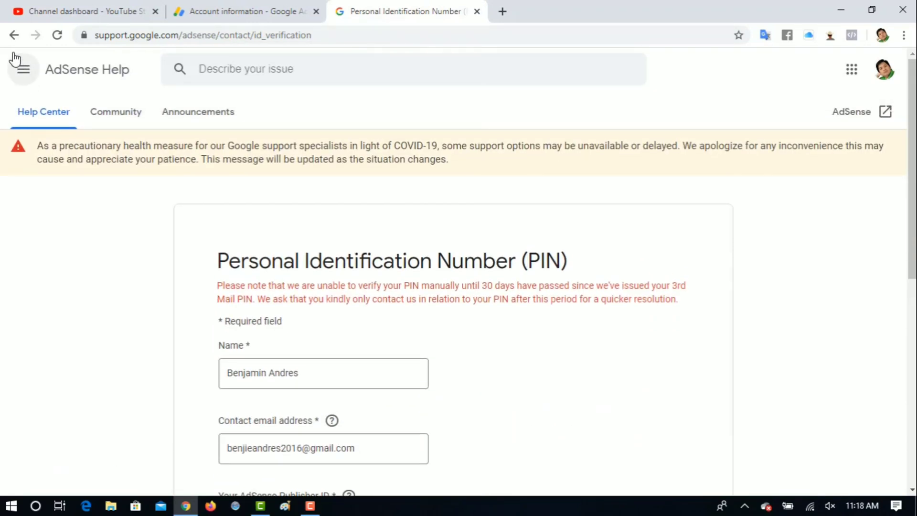
pyautogui.click(244, 7)
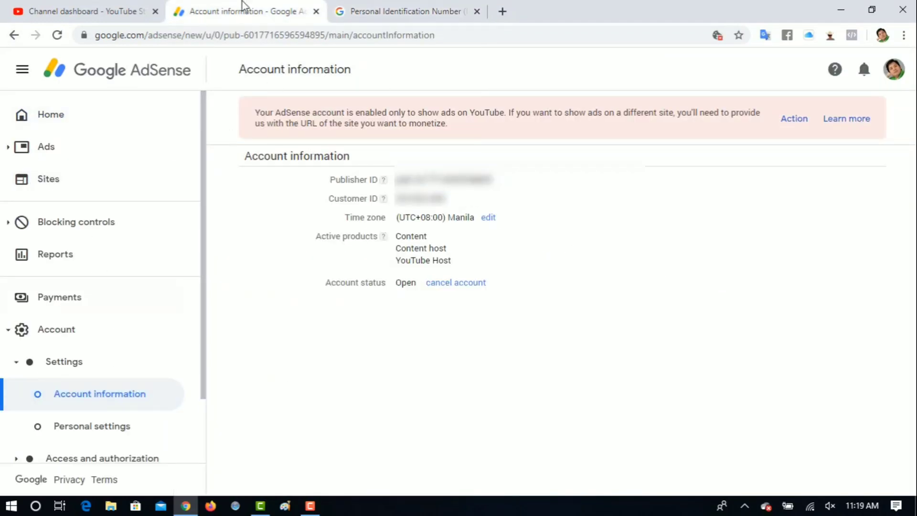
# Step: In a new tab, enter 'gmail' and pick the Gmail inbox suggestion
pyautogui.click(502, 12)
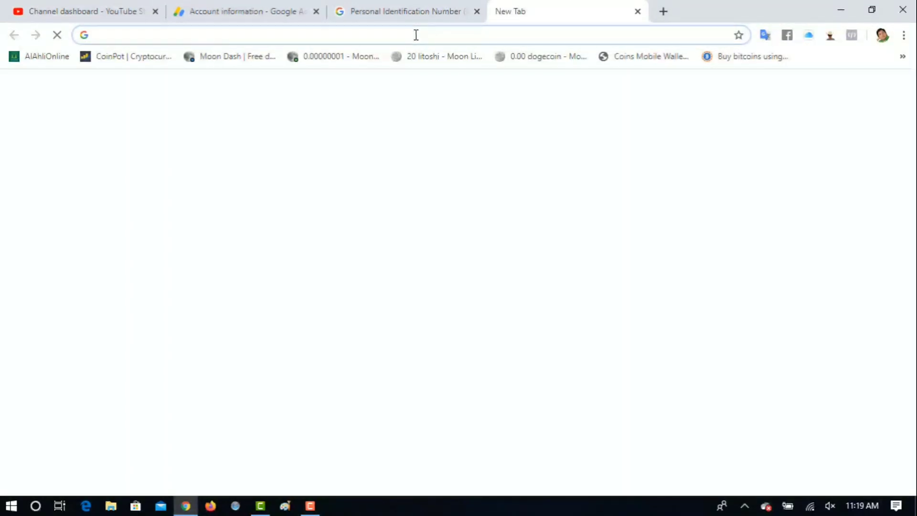
pyautogui.write('gmail')
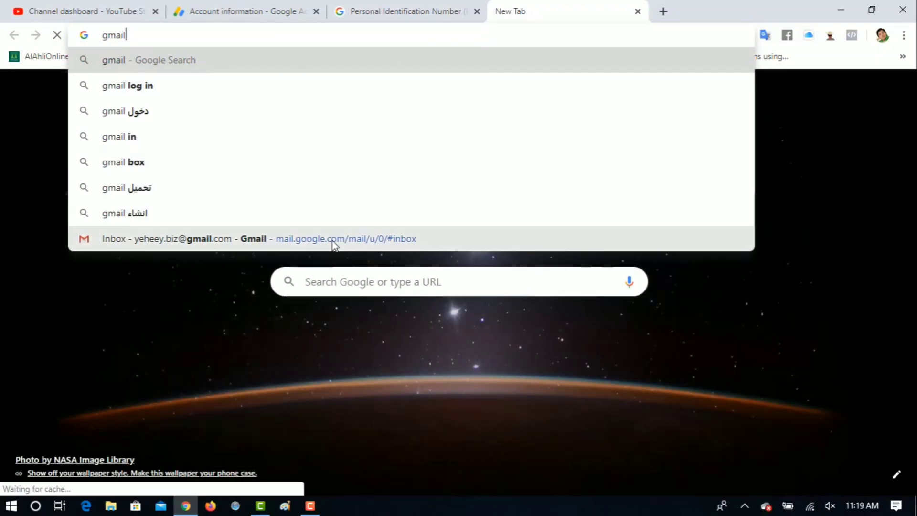
pyautogui.click(333, 239)
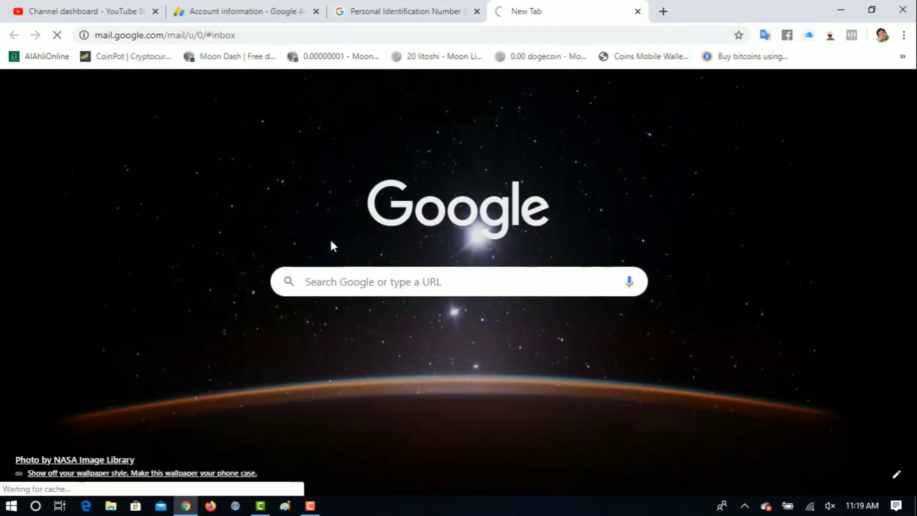